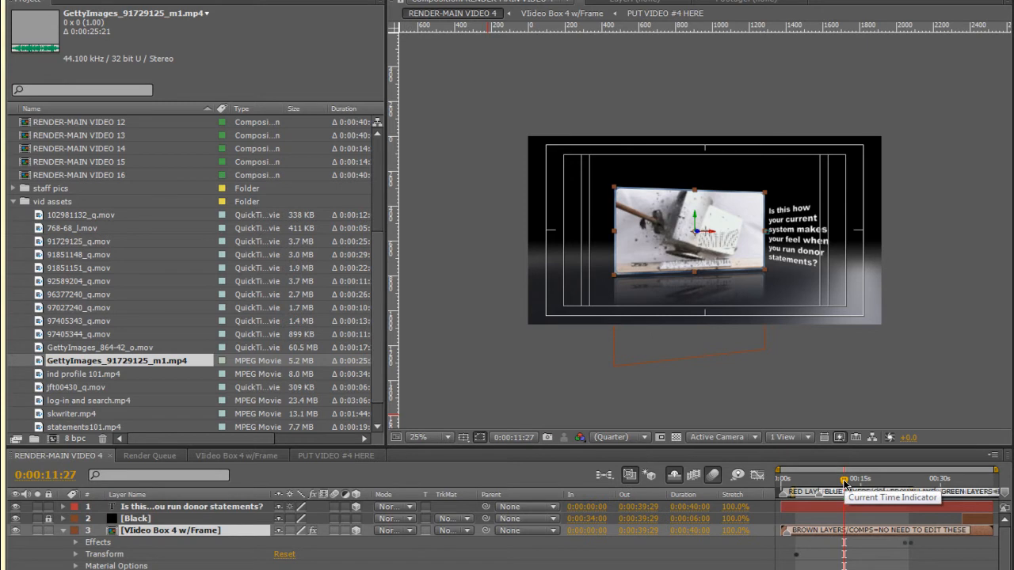
Scrub through the video box animation in RENDER-MAIN VIDEO 4 and preview its source composition PUT VIDEO #4 HERE at 0:00:08:02.
mouse_move(845, 483)
left_mouse_down()
mouse_move(866, 483)
mouse_move(820, 485)
mouse_move(862, 485)
left_mouse_up()
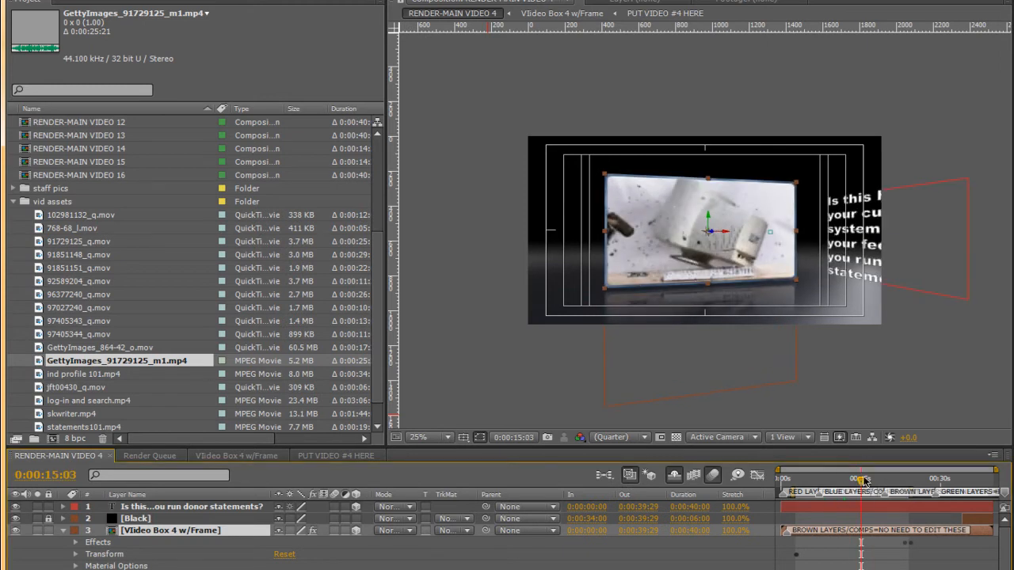
left_click_drag(863, 480, 831, 484)
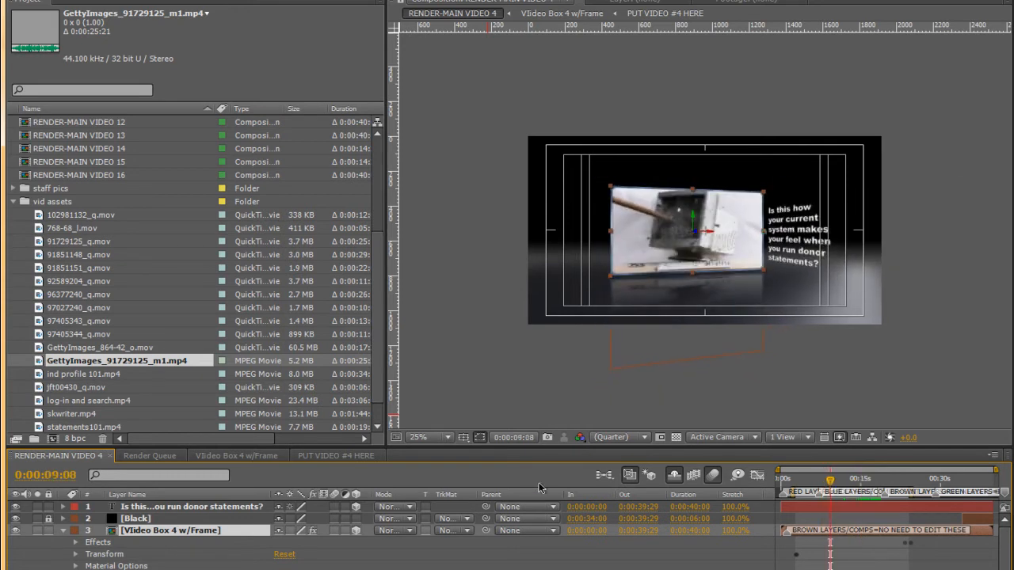
left_click(314, 456)
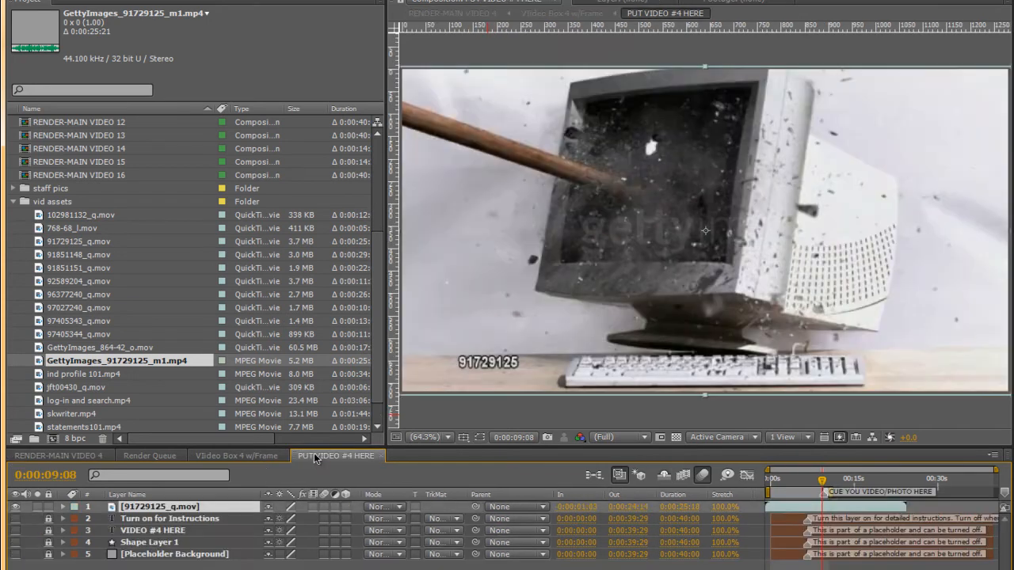
left_click(244, 454)
left_click(350, 458)
left_click(823, 482)
left_click_drag(823, 482, 815, 481)
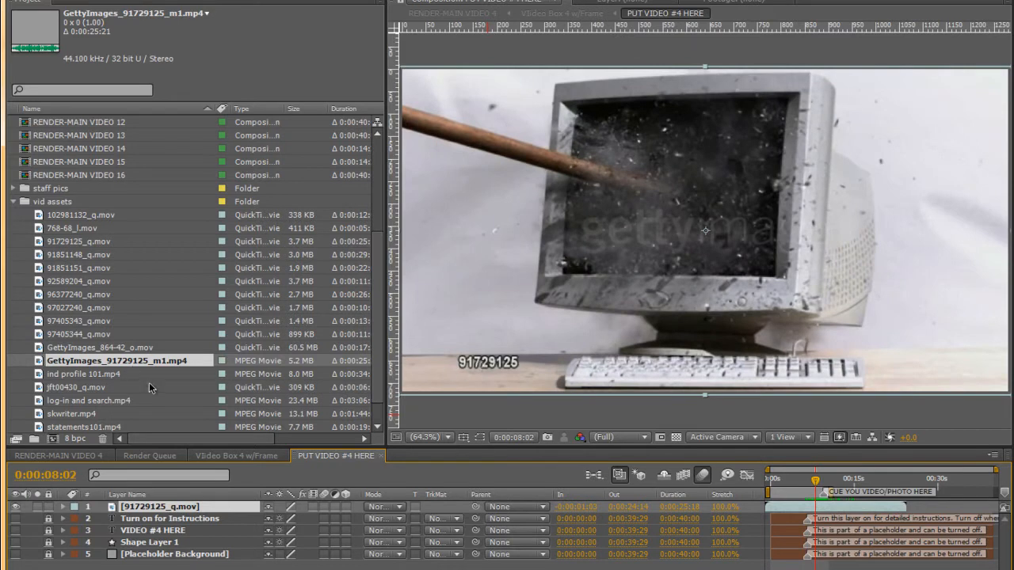
Try adding GettyImages_91729125_m1.mp4 above the 91729125_q.mov layer with matching timing, temporarily hiding the lower layer to check the new clip.
left_click(72, 348)
left_click(75, 360)
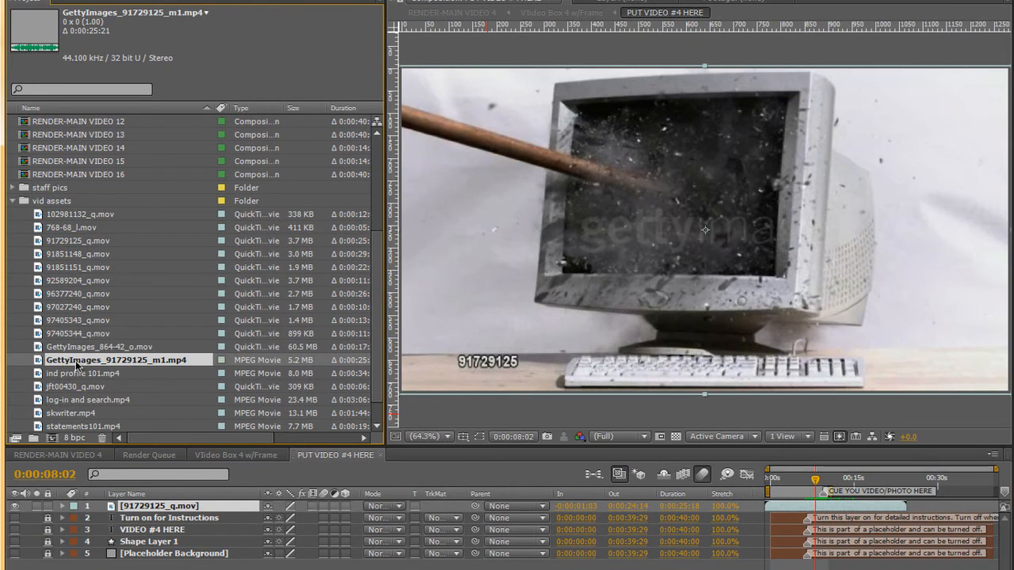
left_click_drag(73, 360, 166, 502)
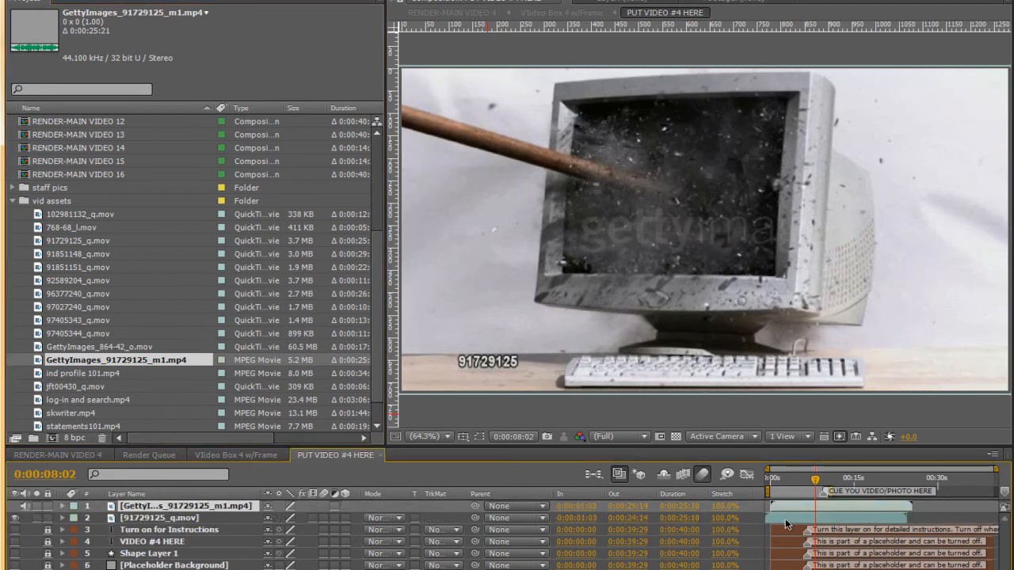
left_click_drag(897, 507, 894, 508)
left_click(14, 519)
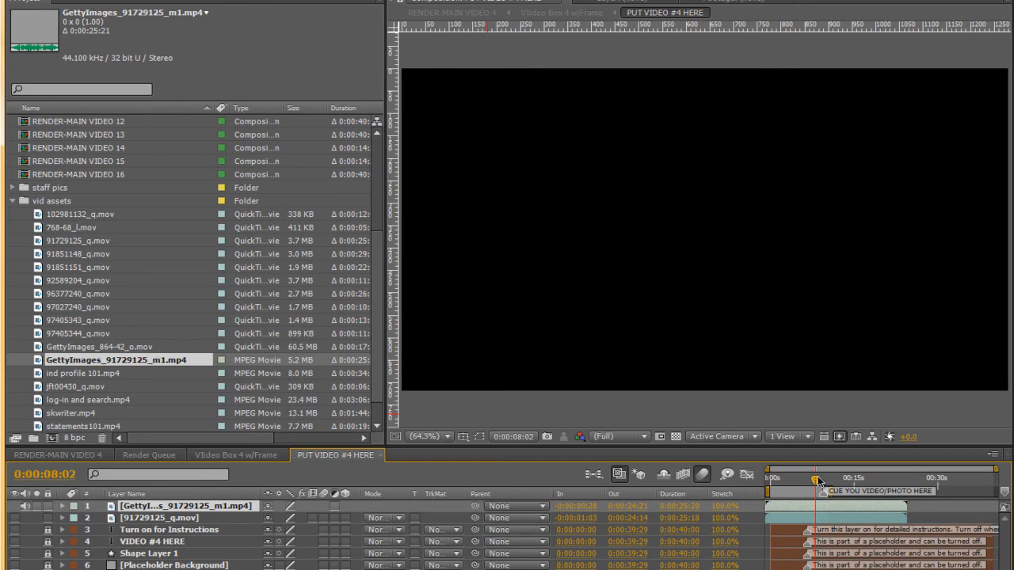
left_click(14, 518)
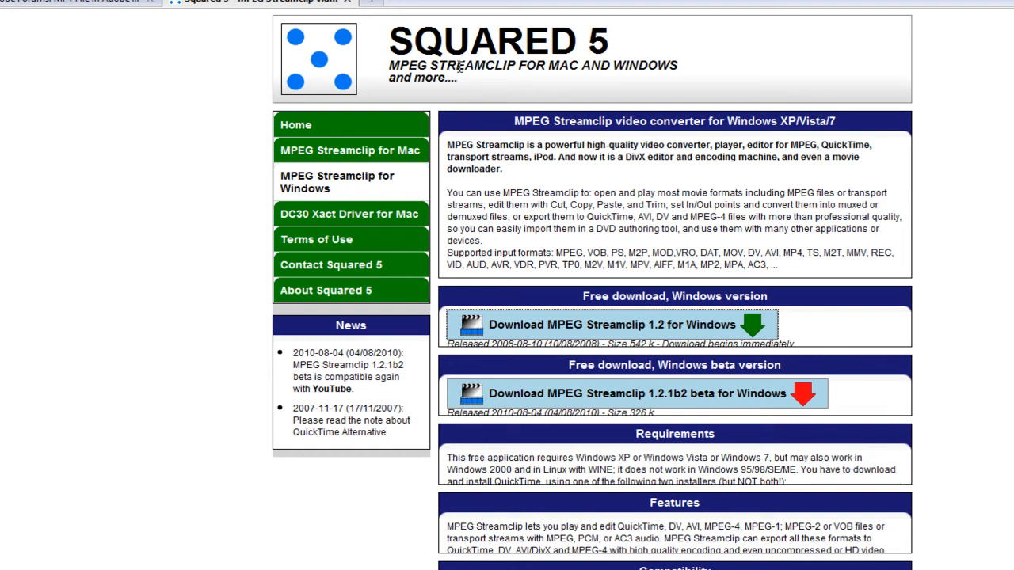
Switch to MPEG Streamclip and open GettyImages_91729125_m1.mp4 from the video assets folder.
mouse_move(549, 306)
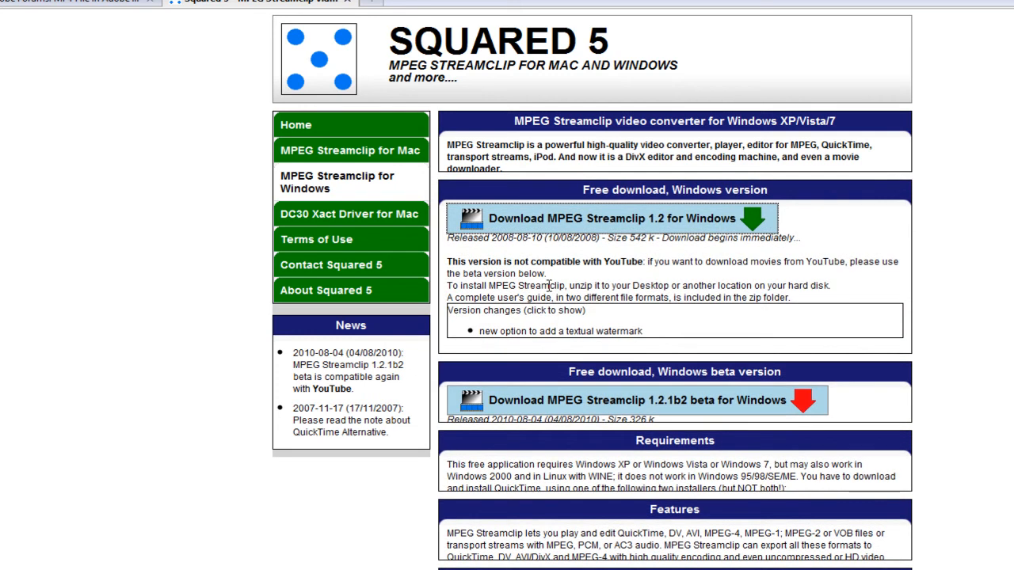
mouse_move(552, 396)
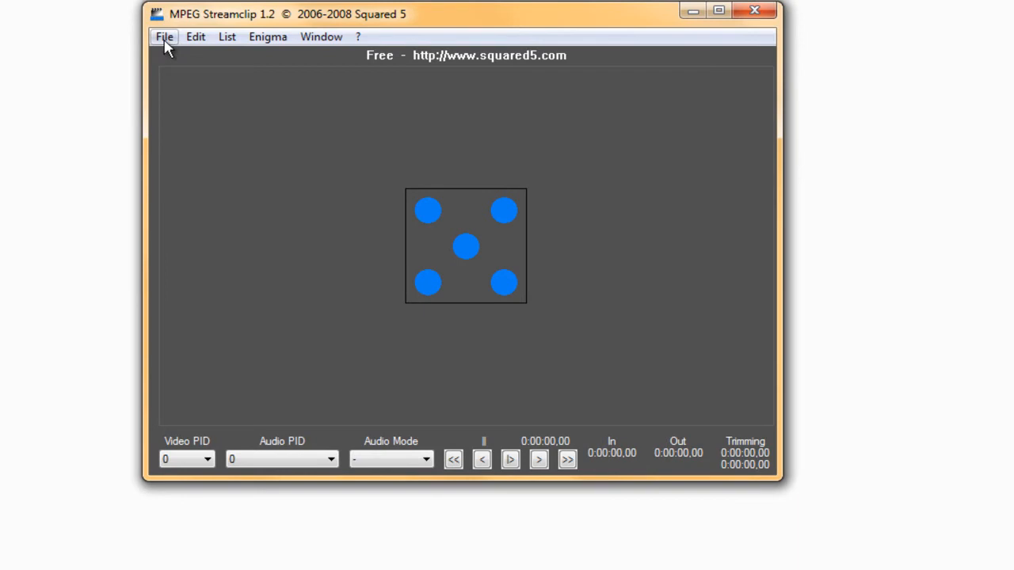
left_click(165, 40)
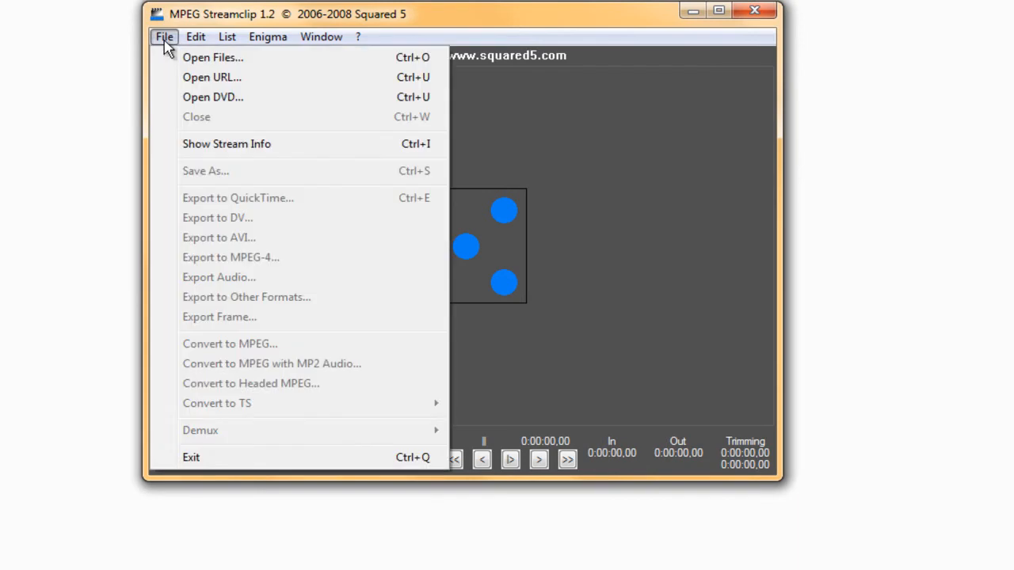
left_click(208, 62)
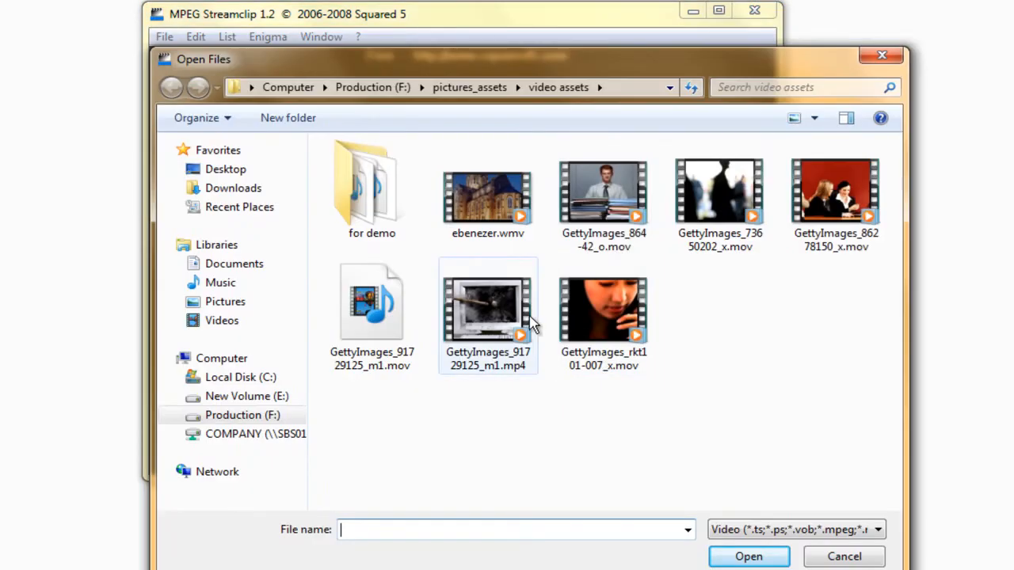
left_click(519, 301)
left_click(747, 557)
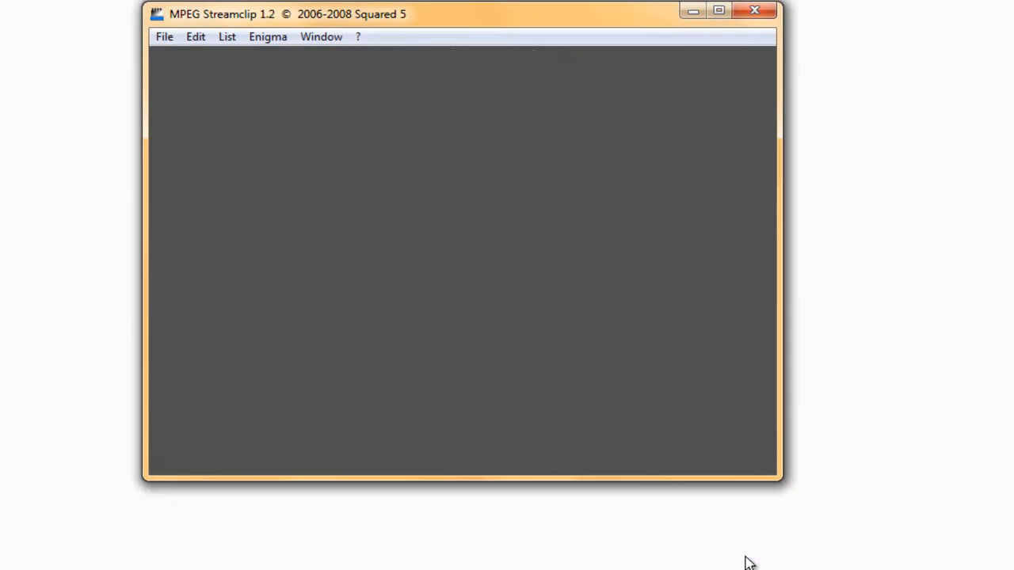
Set up a QuickTime export of the clip at 100% quality, then cancel it and close MPEG Streamclip.
left_click(165, 36)
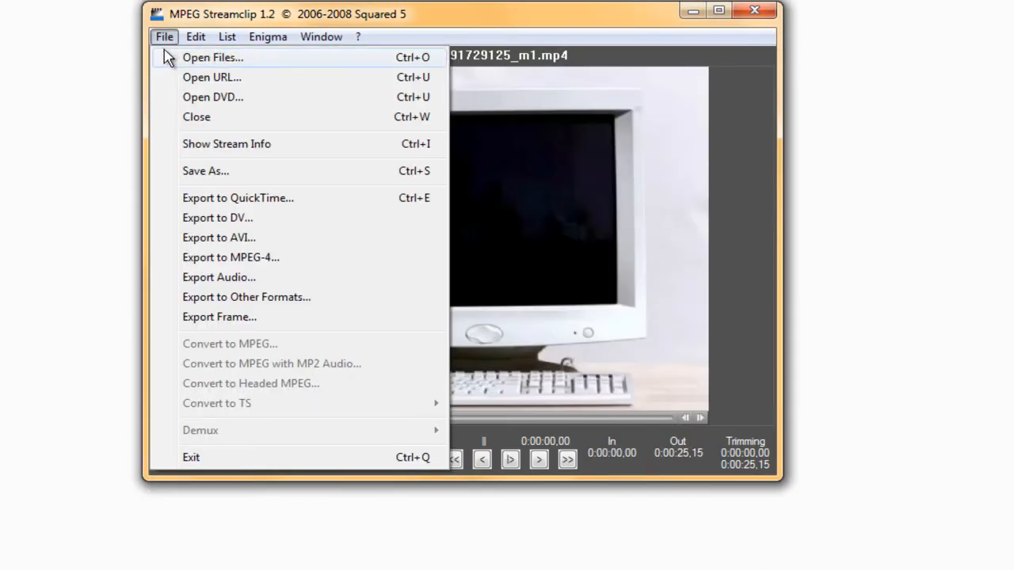
left_click(269, 206)
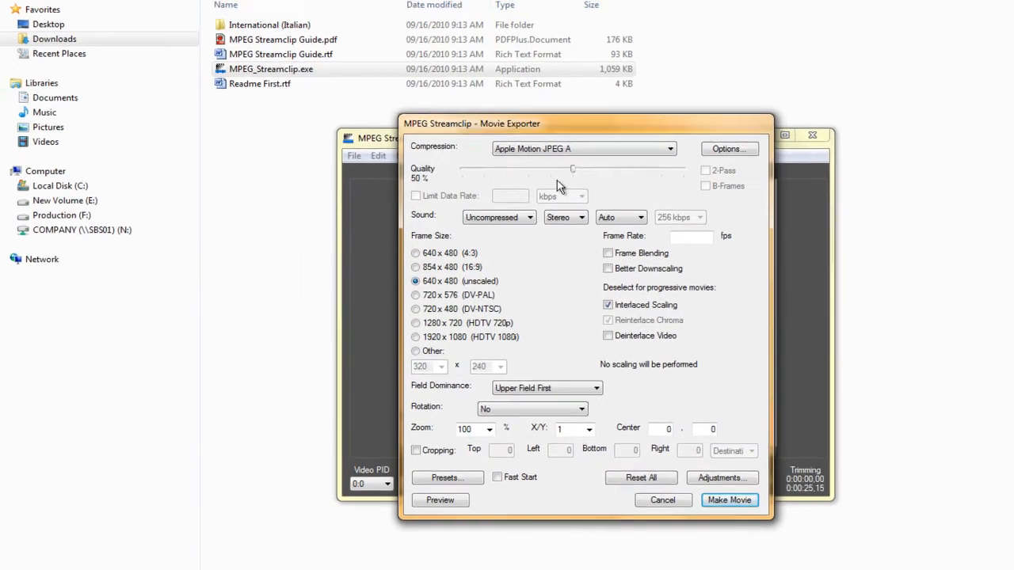
left_click_drag(613, 176, 691, 178)
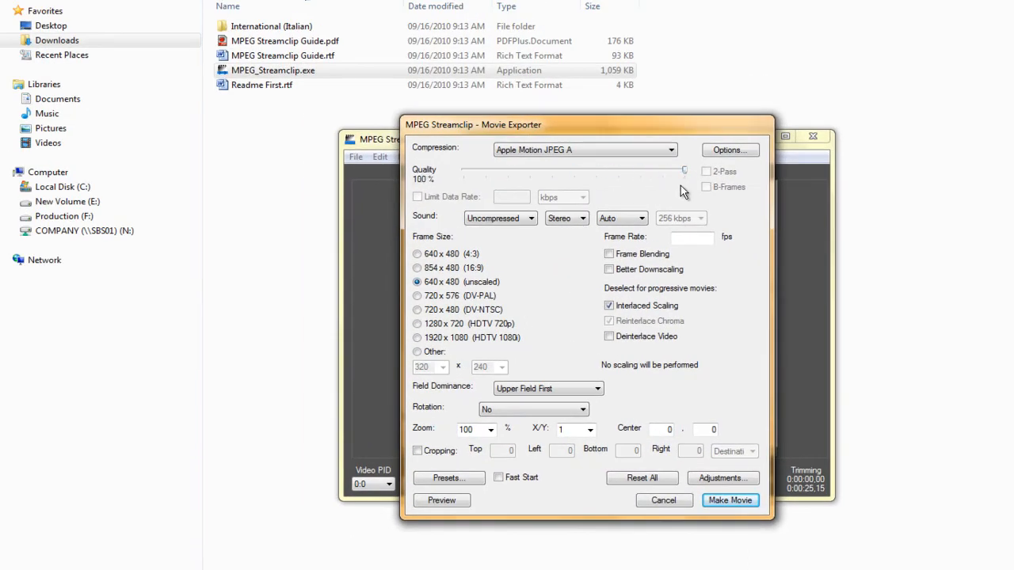
left_click(664, 500)
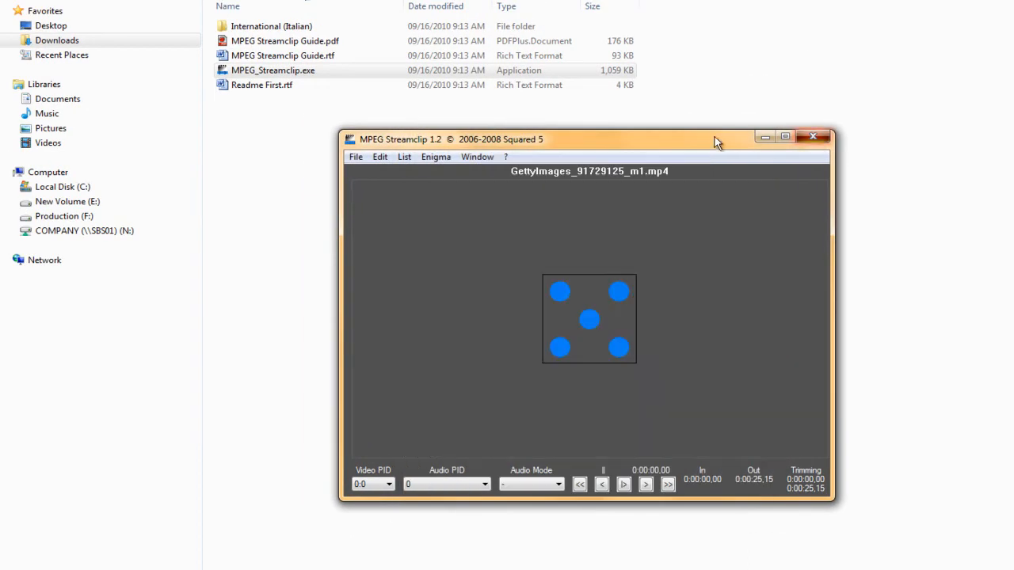
left_click(813, 136)
Import the converted GettyImages_91729125_m1.mov from the video assets folder into After Effects and delete the .mp4 version from the project.
left_click(484, 569)
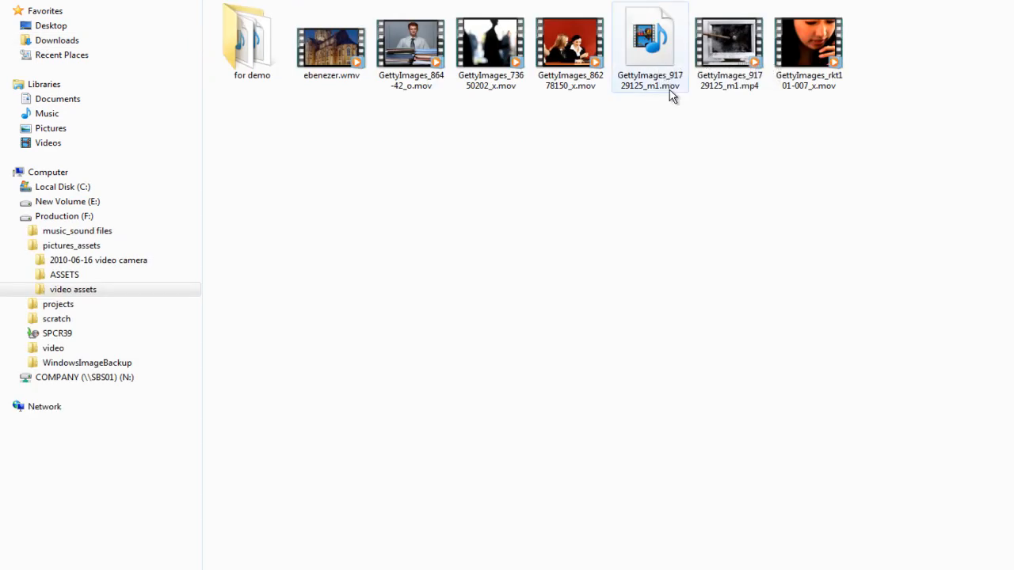
mouse_move(669, 90)
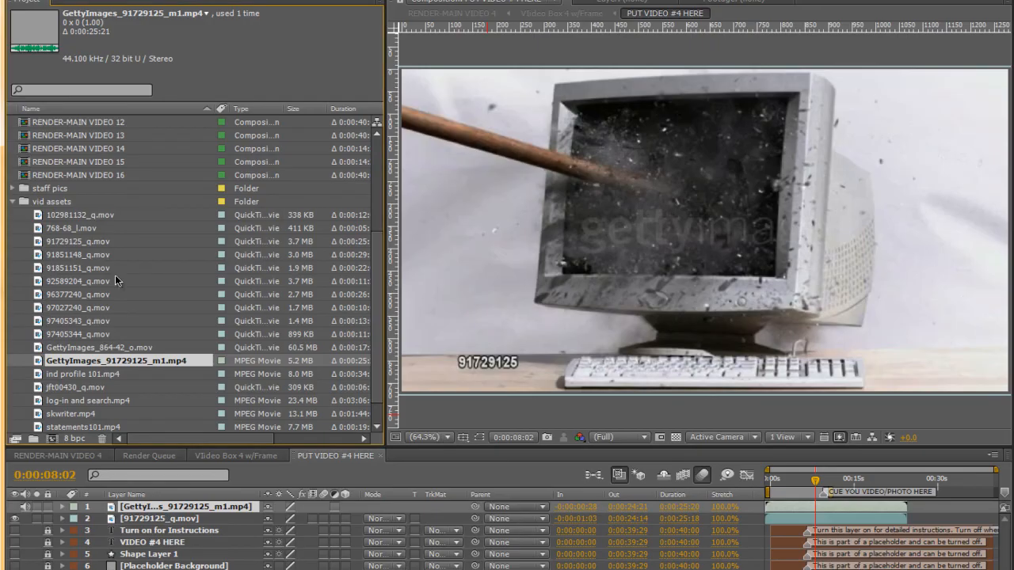
left_click(15, 1)
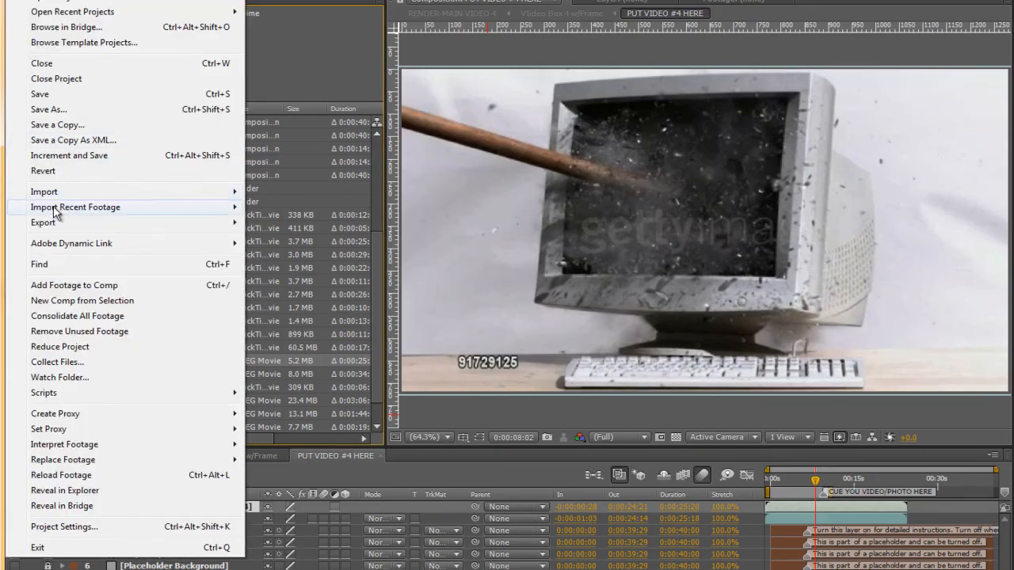
left_click(277, 192)
double_click(606, 145)
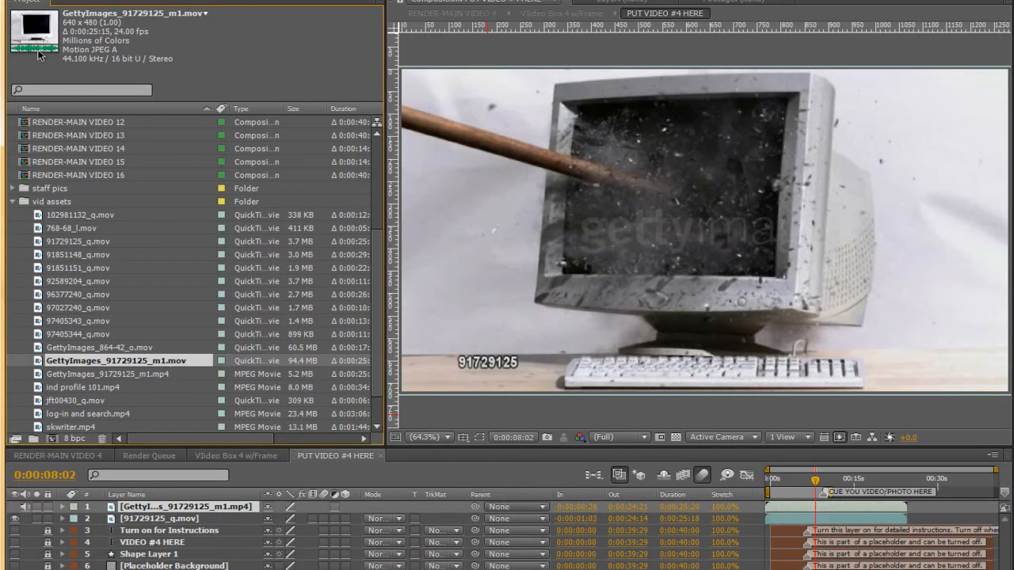
left_click(78, 373)
key("Delete")
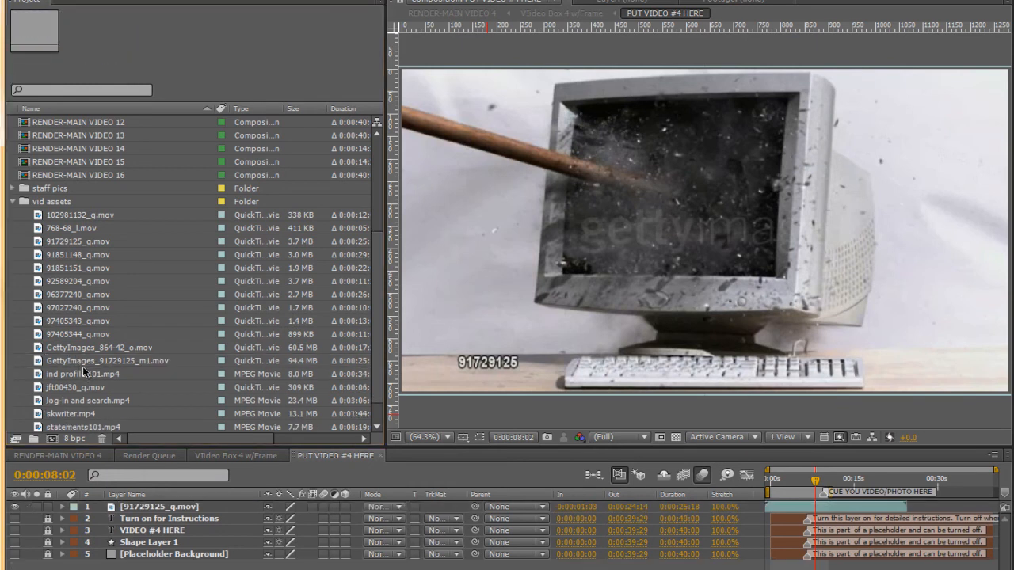
Place GettyImages_91729125_m1.mov above the old clip in PUT VIDEO #4 HERE with matching timing, and scale it to fill the frame.
left_click(82, 362)
left_click_drag(85, 400, 130, 511)
left_click_drag(841, 499, 838, 499)
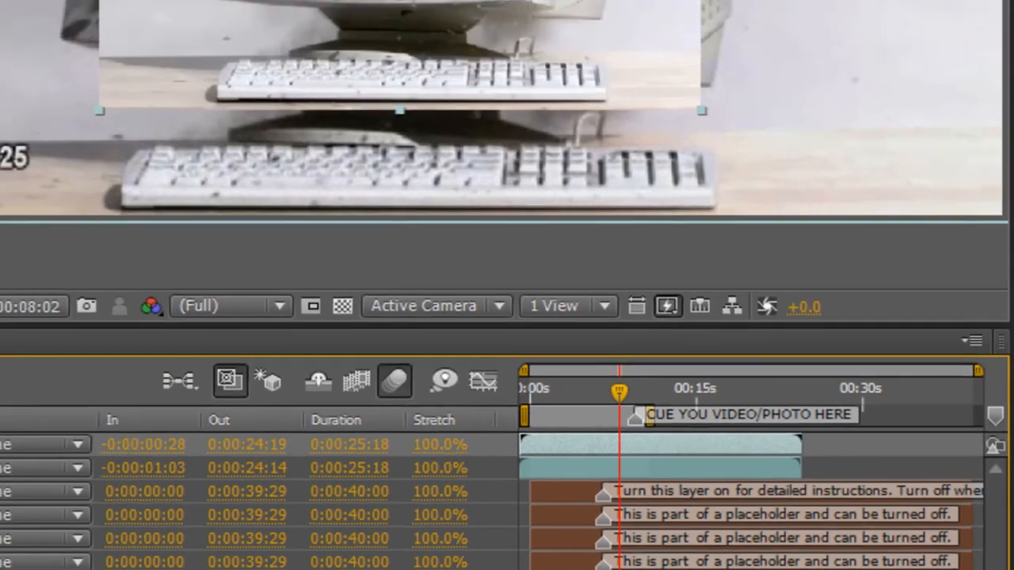
key("ctrl+alt+f")
left_click_drag(383, 396, 401, 400)
Delete the old 91729125_q.mov layer from the PUT VIDEO #4 HERE composition.
left_click(15, 519)
left_click(194, 521)
key("Delete")
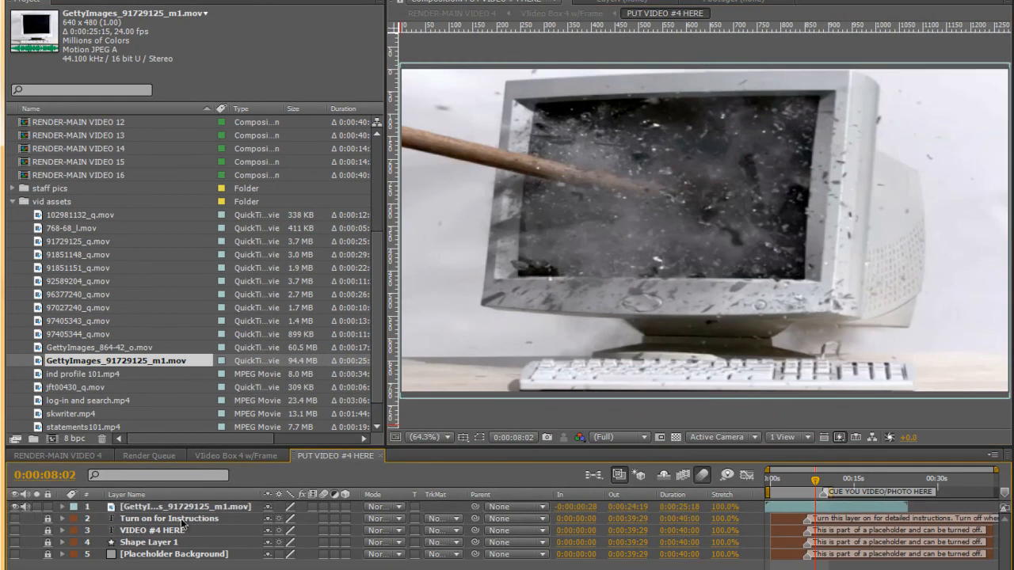
Preview the replaced clip in RENDER-MAIN VIDEO 4, and review the MPEG Streamclip 1.2 download information in the browser.
left_click(90, 452)
left_click_drag(823, 480, 866, 496)
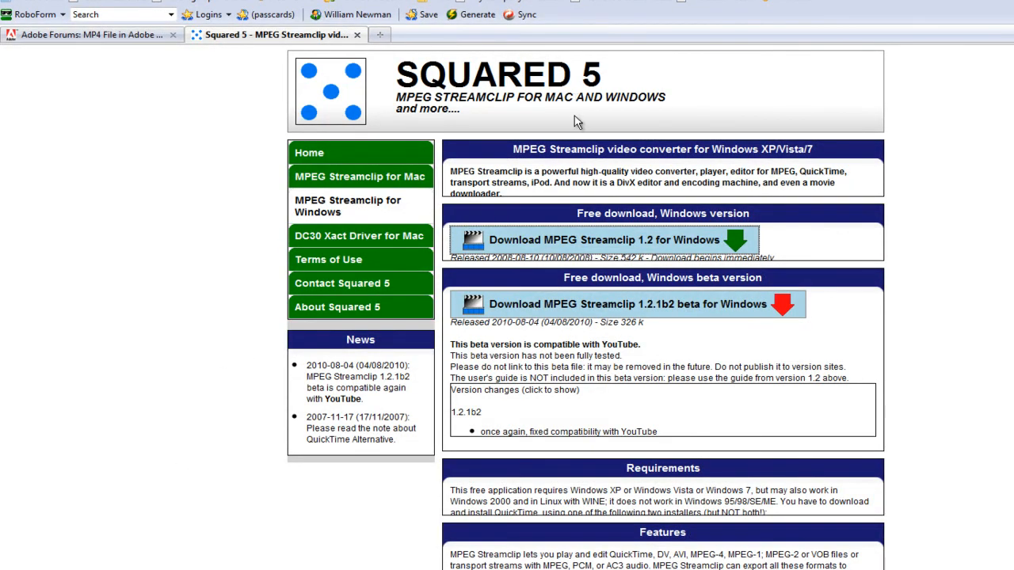
mouse_move(727, 346)
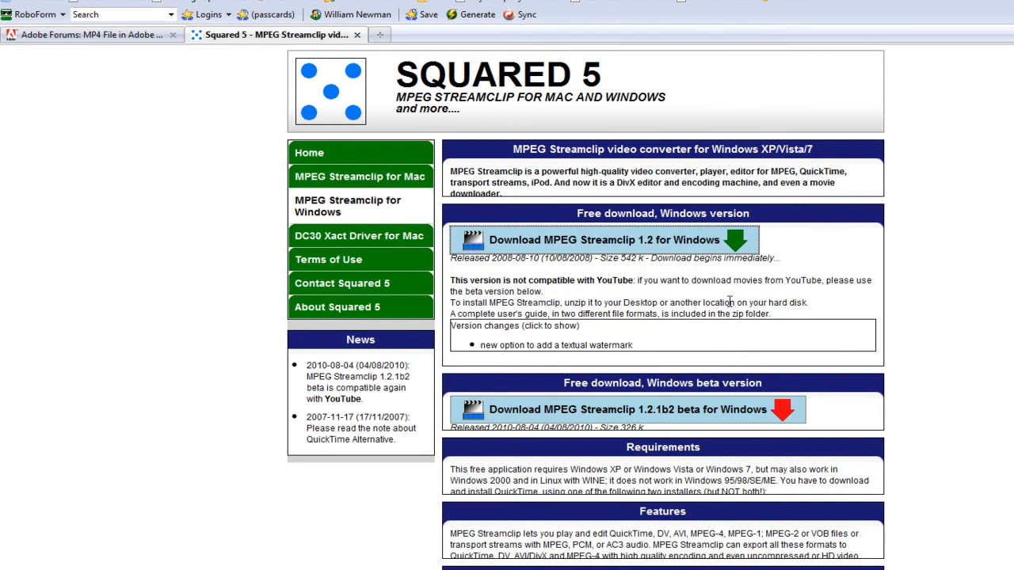